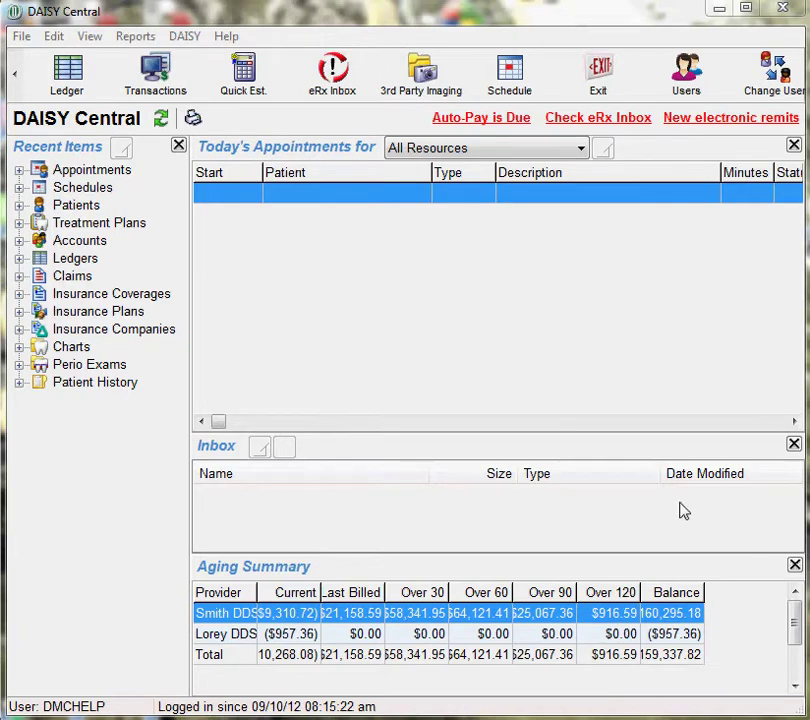
Step: On the Financial Setup tab, accept Visa, MasterCard, Discover, American Express and CareCredit (under Other)
click(182, 37)
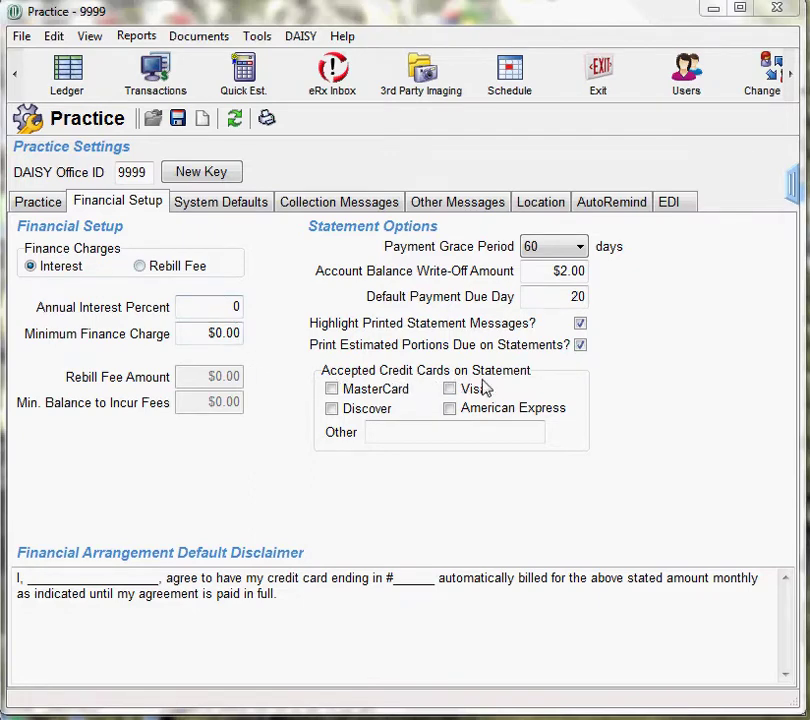
click(450, 389)
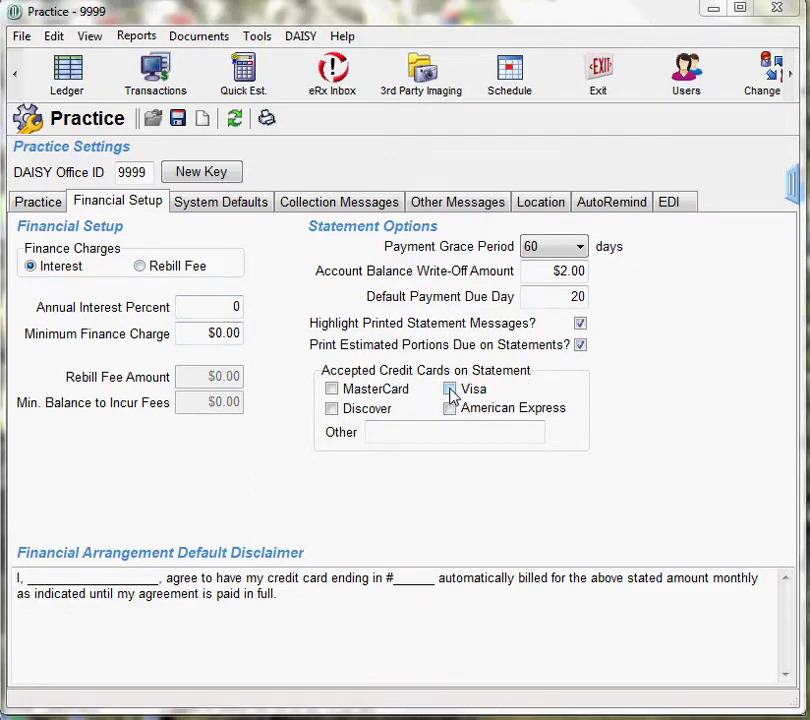
click(331, 390)
click(333, 409)
click(450, 409)
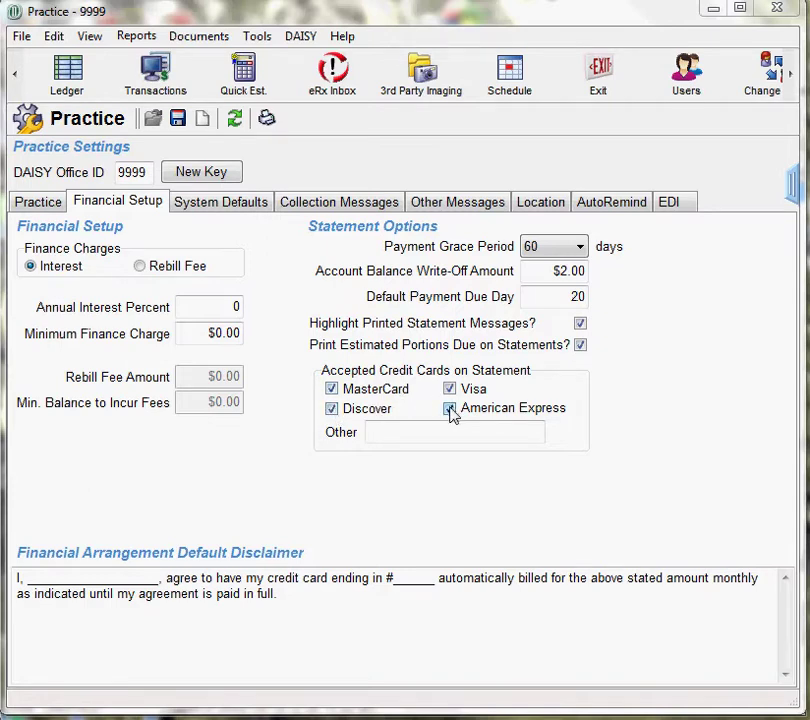
click(385, 432)
text(CareCredit)
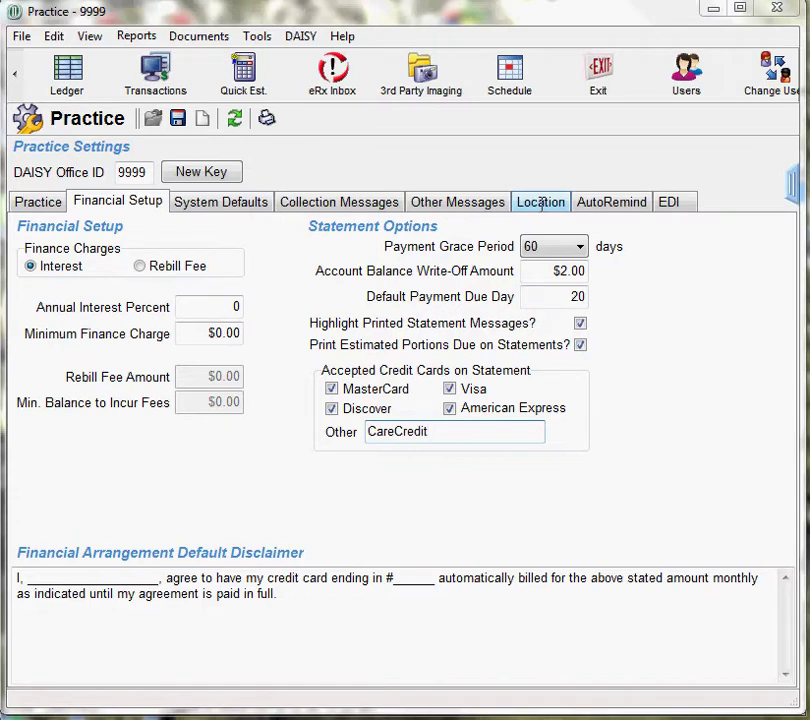
Step: Enable Card Services for Dental Office on the Location tab, view Dental Office 2, and save
click(540, 202)
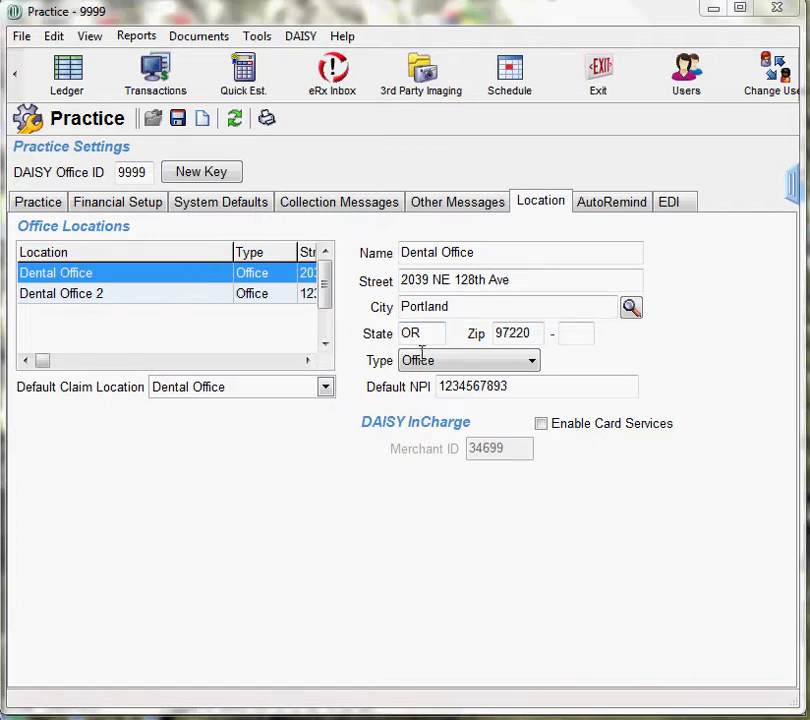
click(540, 424)
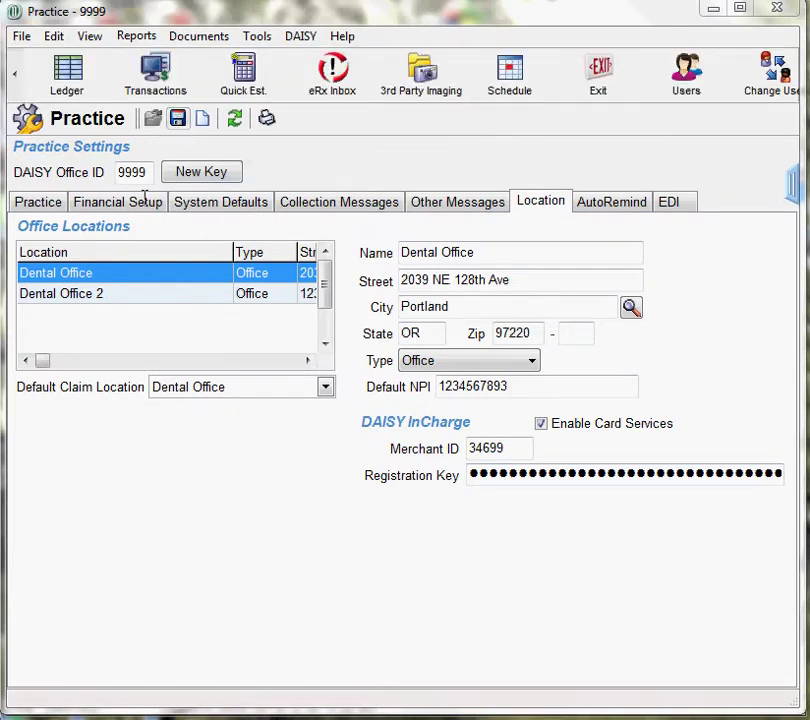
click(92, 292)
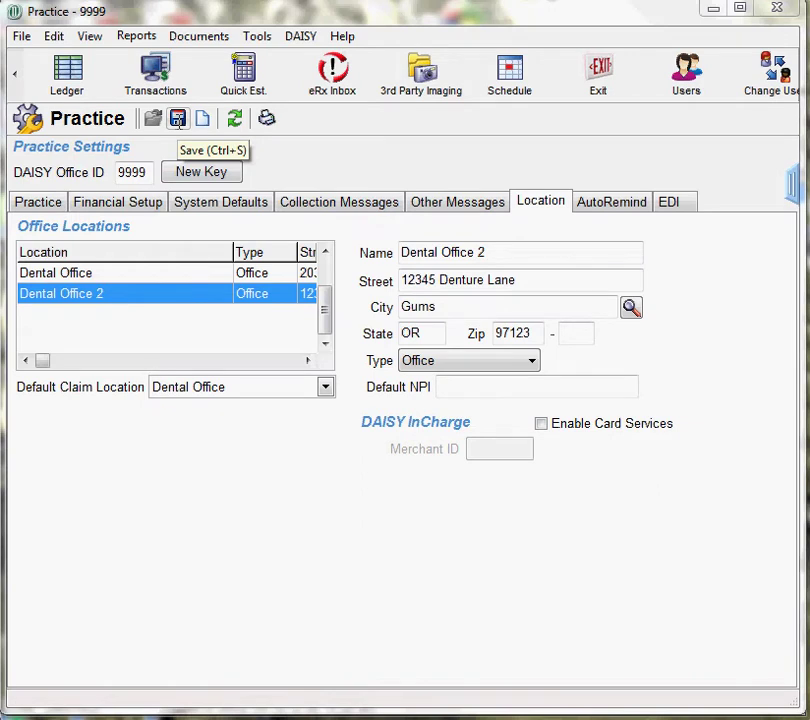
click(179, 120)
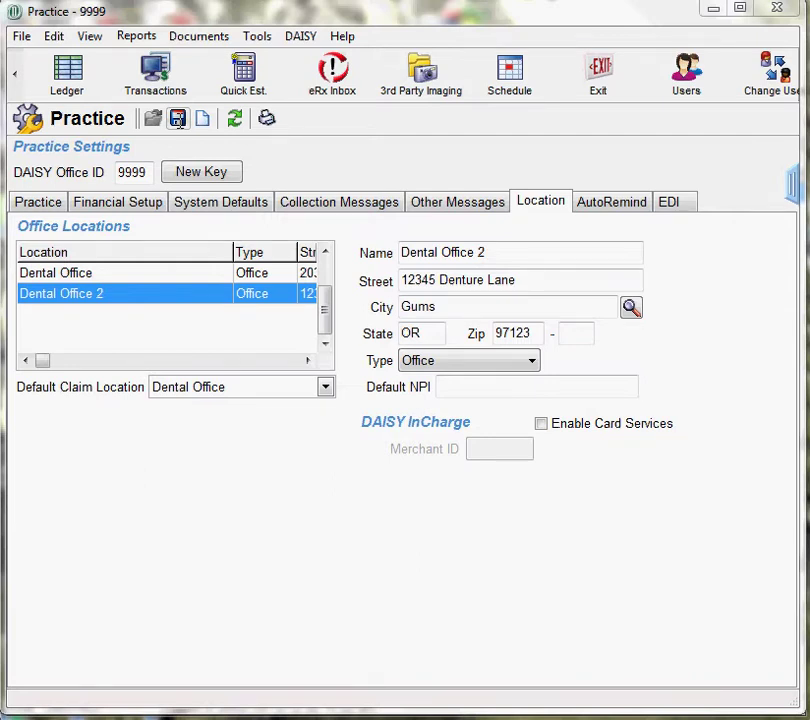
Step: In Configure DAISY Toolbar, check TransFirst to add it to the toolbar
click(302, 38)
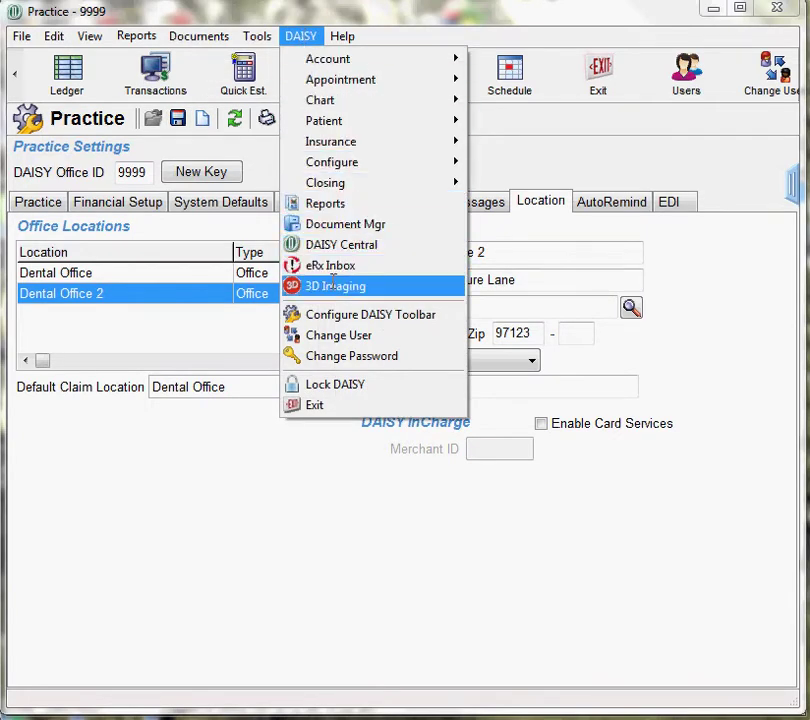
click(333, 314)
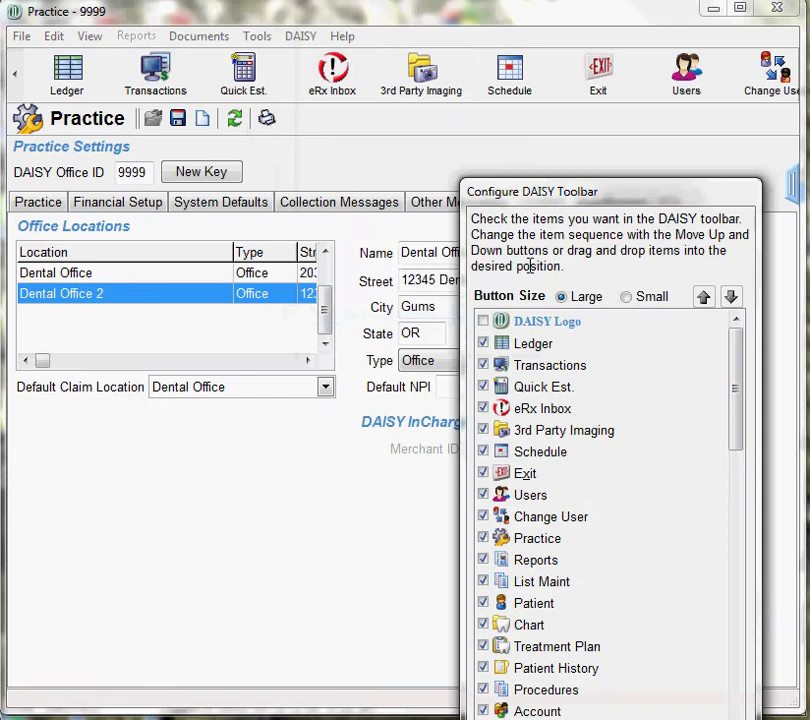
drag(615, 182, 441, 40)
drag(544, 186, 545, 472)
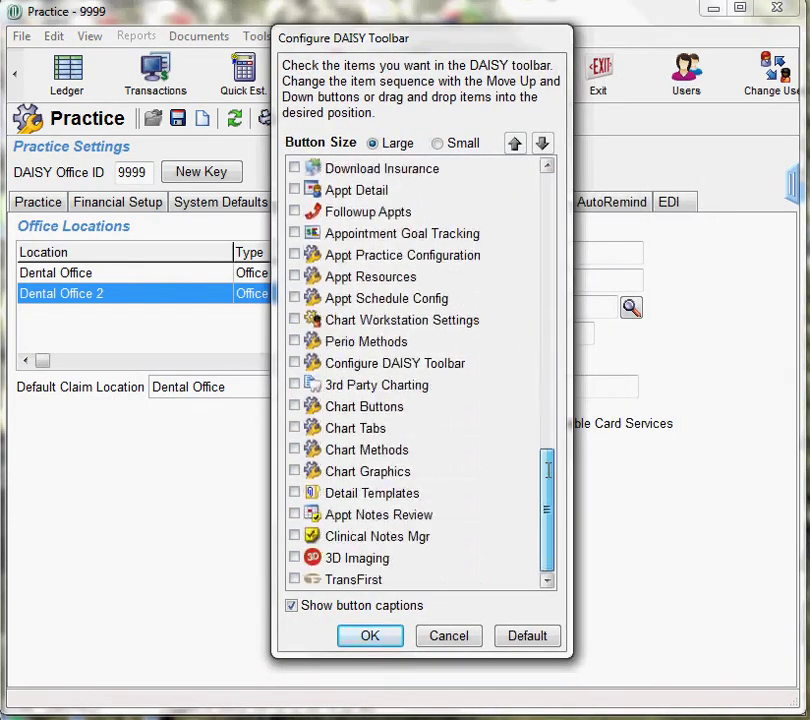
click(294, 580)
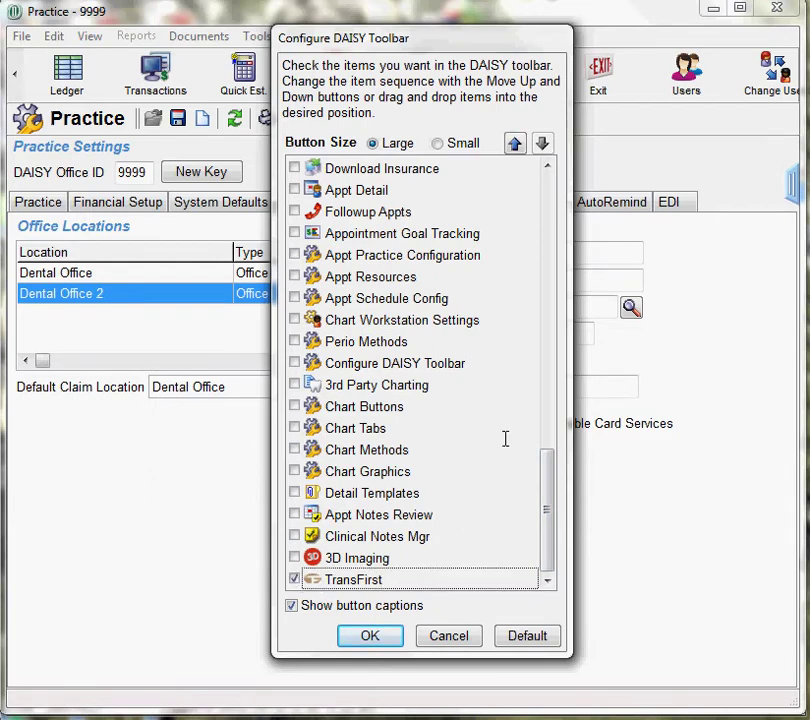
Step: Move TransFirst up under DAISY Logo, confirm, and launch the TransFirst virtual terminal
drag(365, 580, 385, 197)
click(549, 194)
click(549, 577)
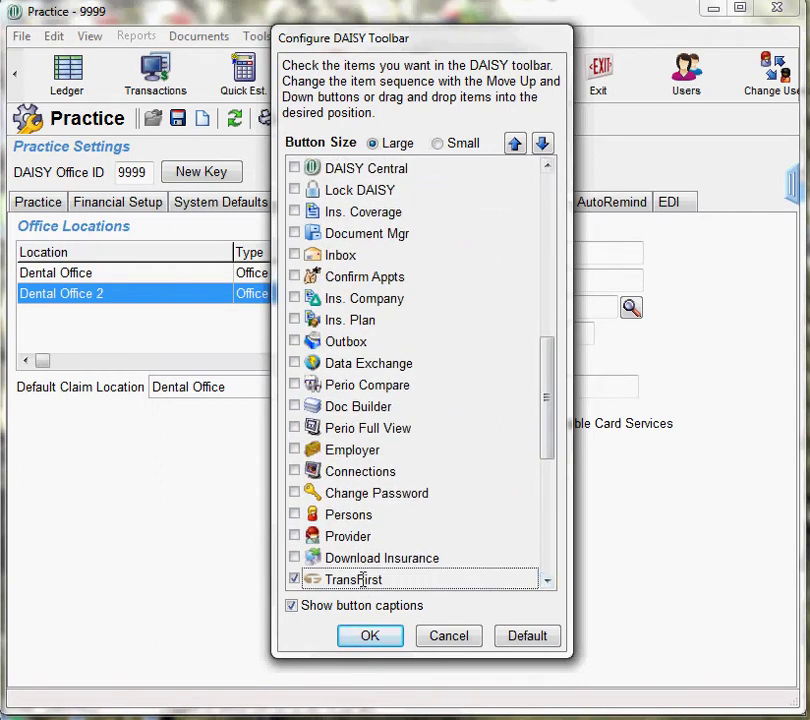
drag(419, 579, 338, 192)
scroll(448, 543, up, 6)
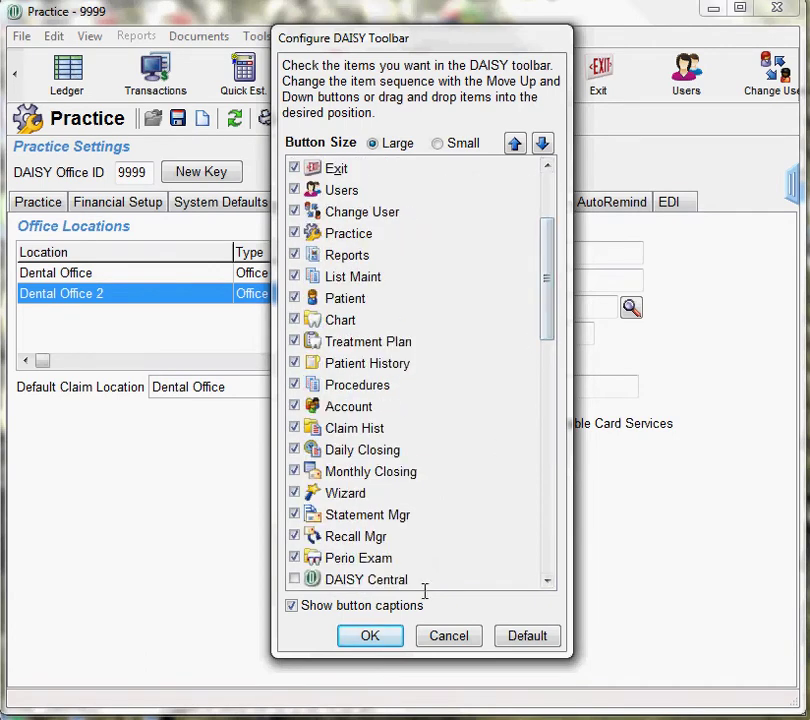
click(547, 579)
drag(385, 568, 378, 188)
scroll(551, 188, up, 2)
scroll(551, 188, up, 1)
drag(344, 233, 340, 190)
click(370, 636)
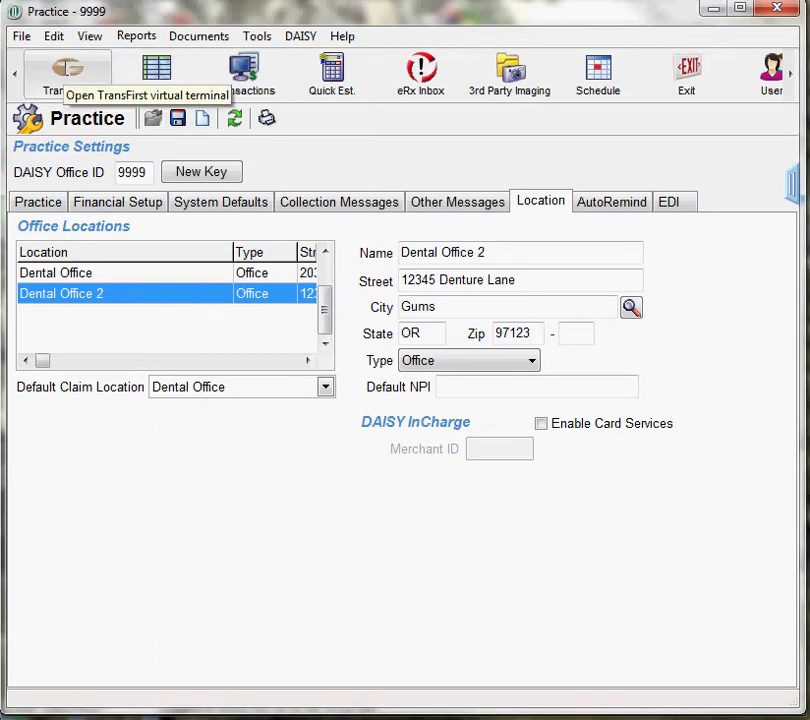
click(67, 70)
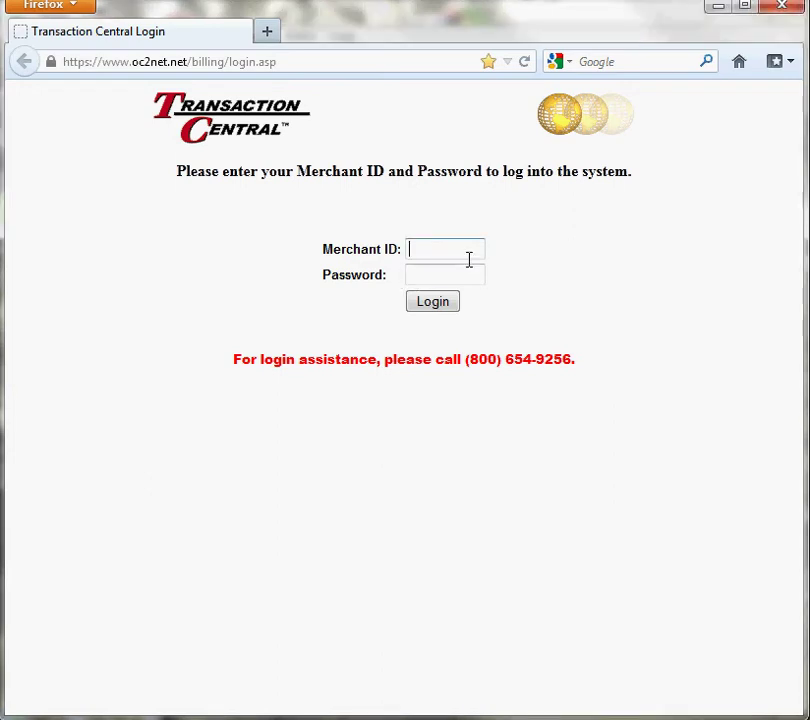
Step: Log in to Transaction Central with the merchant ID and password, then log out from the Merchant Home Page
text(34699)
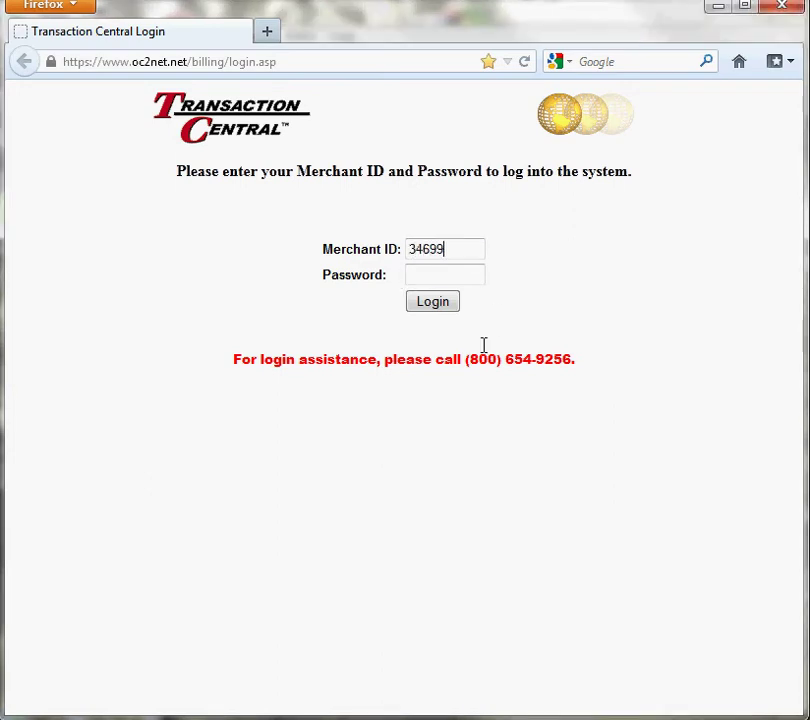
click(434, 276)
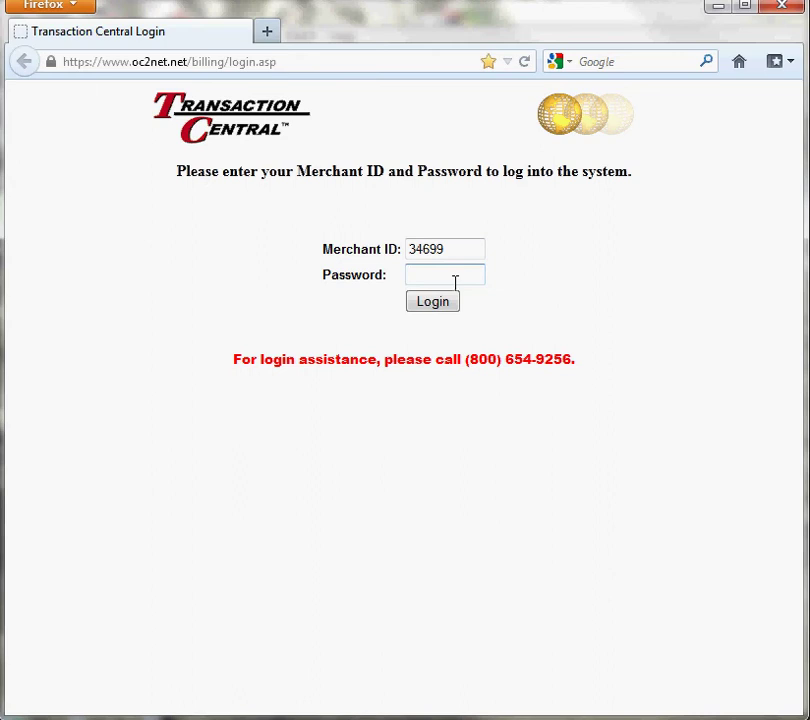
text(********)
click(448, 300)
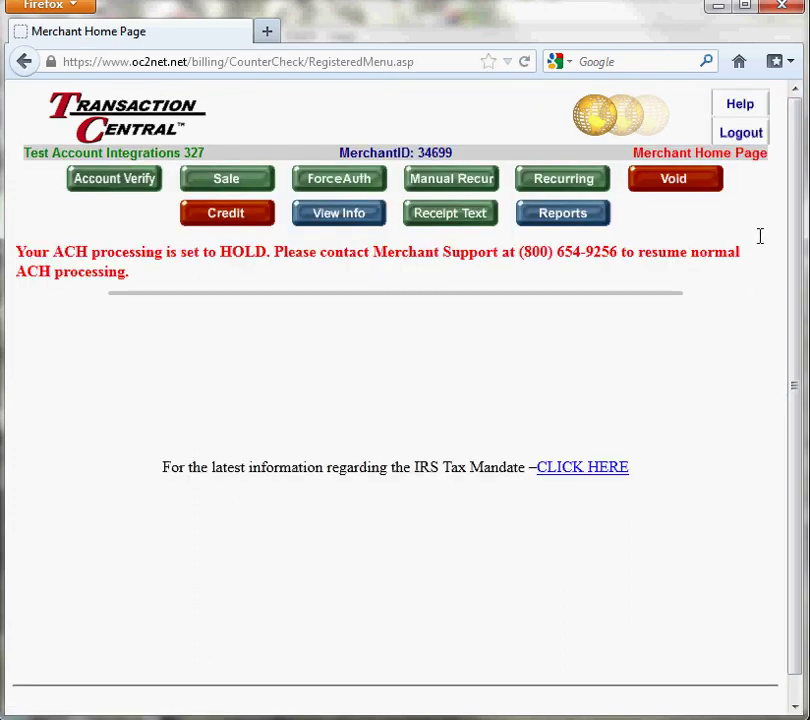
click(747, 133)
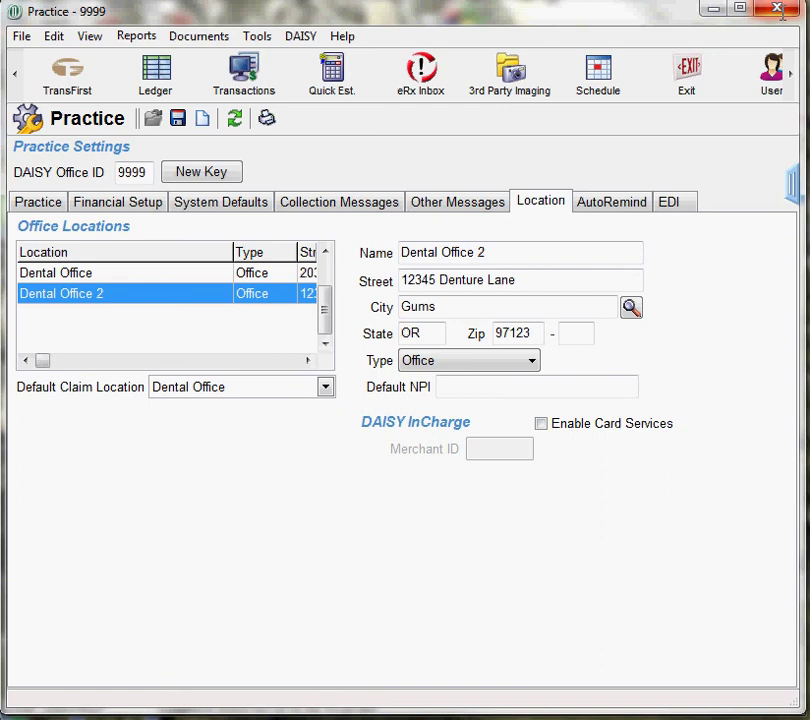